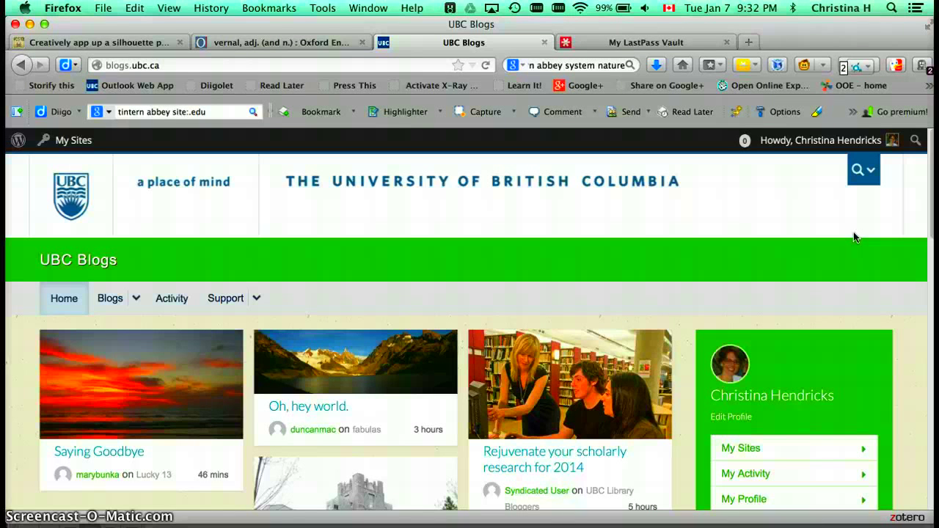
# Open the dashboard of the PHIL 449 site and look over its administration sections.
pyautogui.moveTo(66, 140)
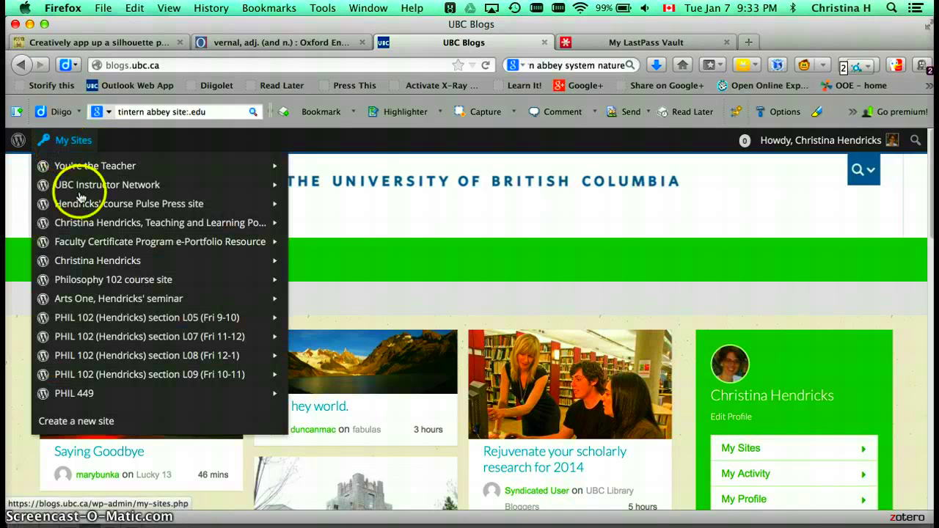
pyautogui.moveTo(100, 394)
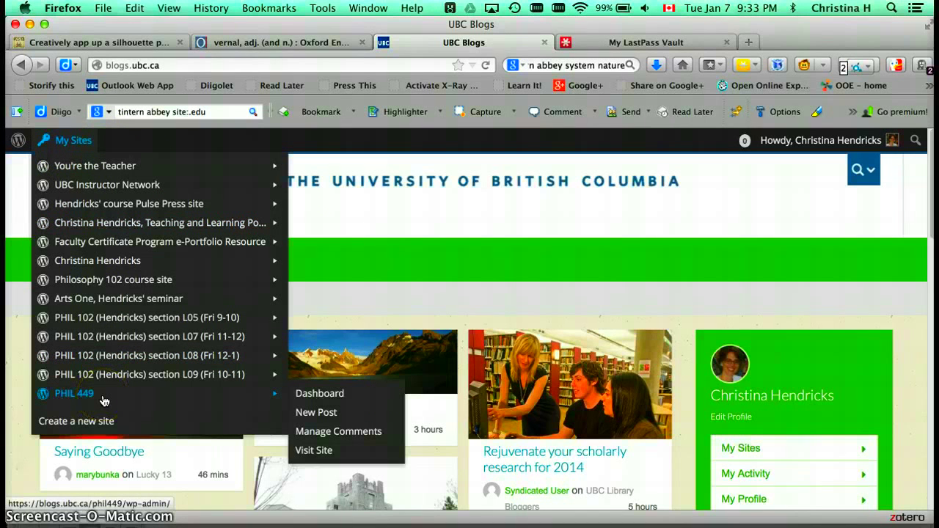
pyautogui.click(82, 397)
pyautogui.click(318, 395)
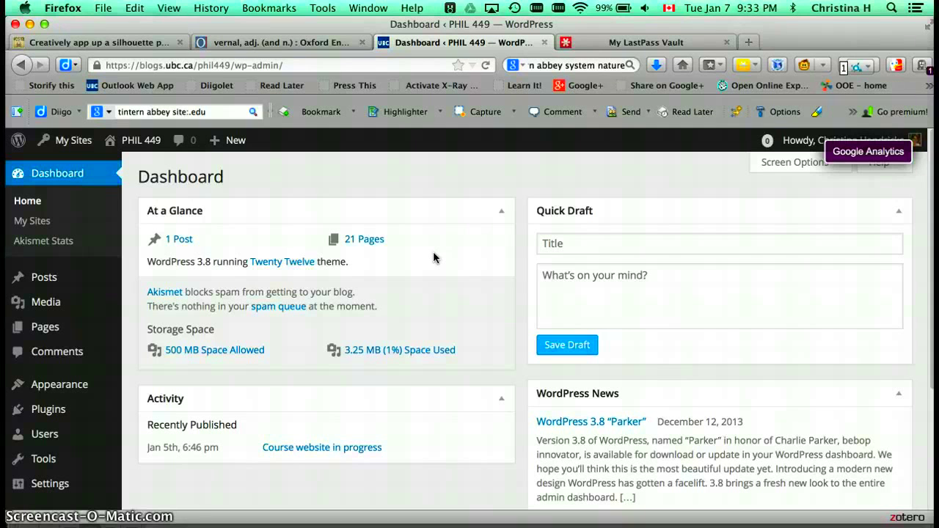
pyautogui.scroll(-3, 434, 253)
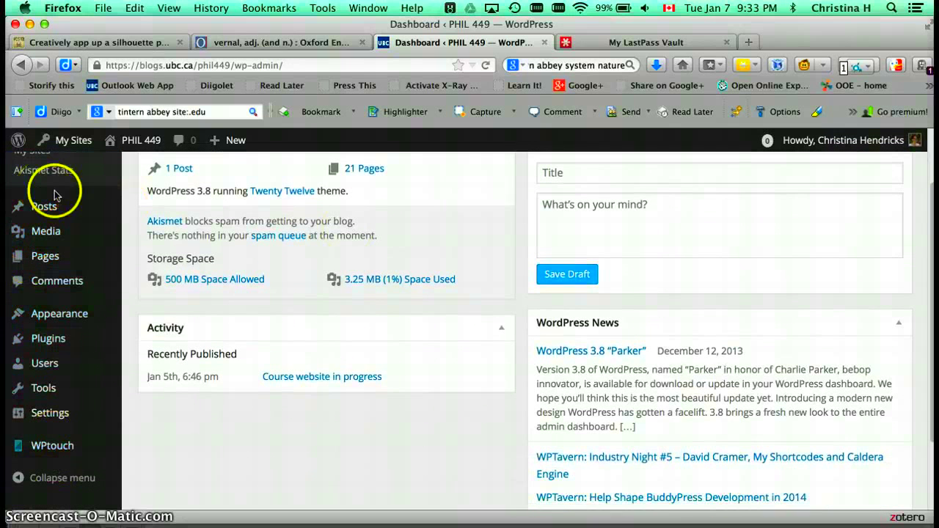
pyautogui.scroll(3, 480, 277)
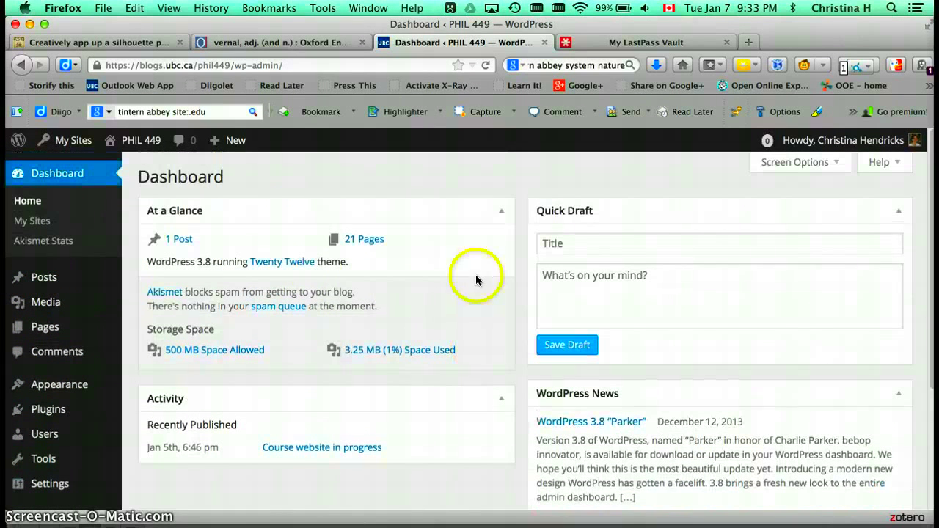
# Start a new post on the site and title it "test post".
pyautogui.moveTo(46, 283)
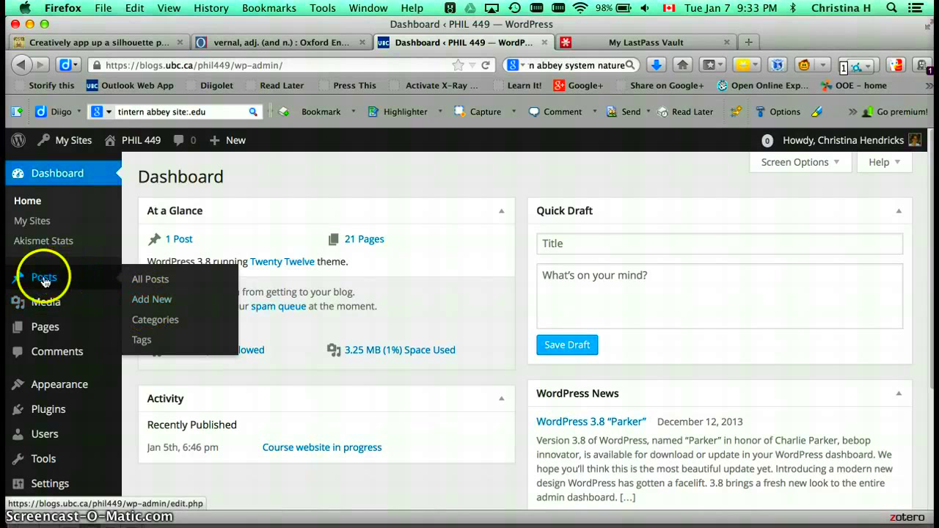
pyautogui.click(155, 310)
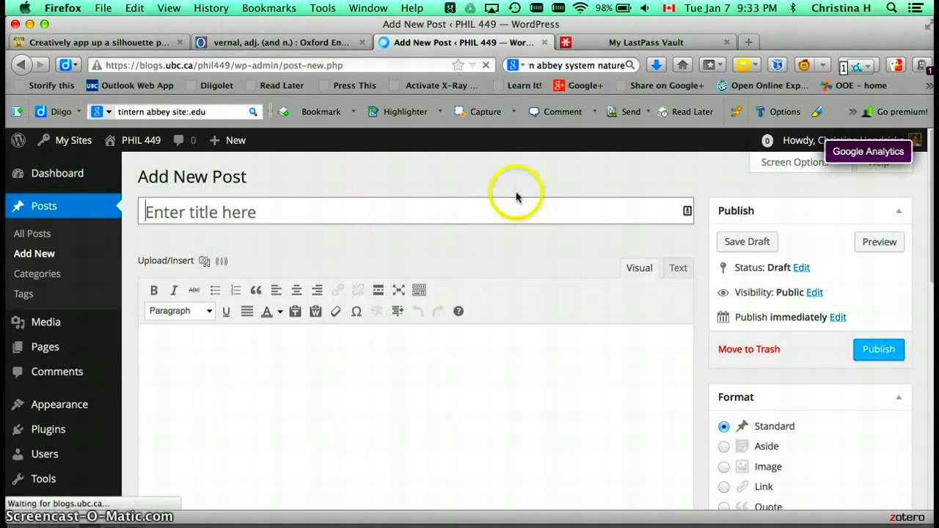
pyautogui.click(220, 216)
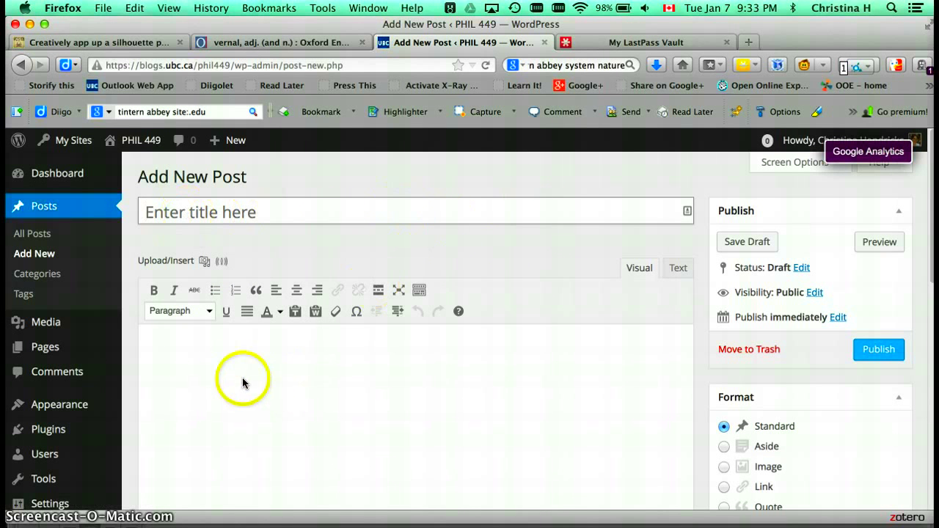
pyautogui.click(225, 362)
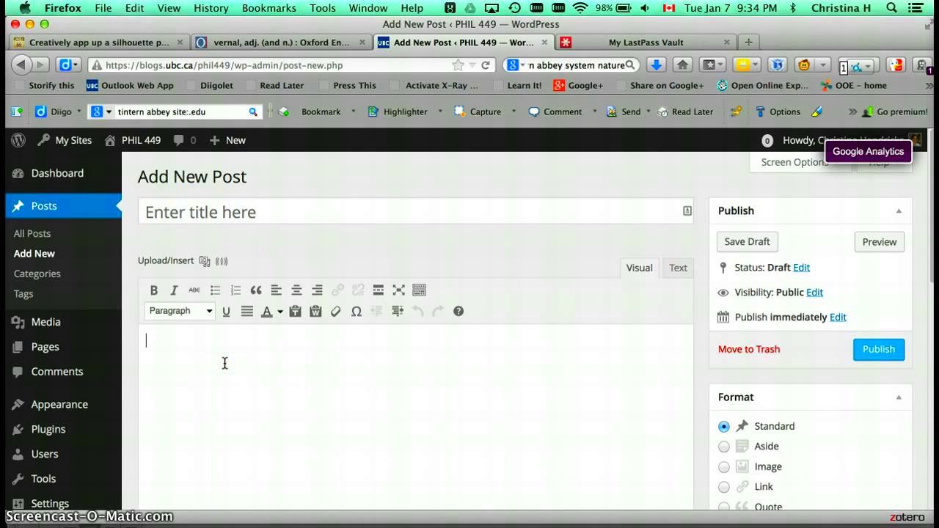
pyautogui.click(200, 209)
pyautogui.write('test post')
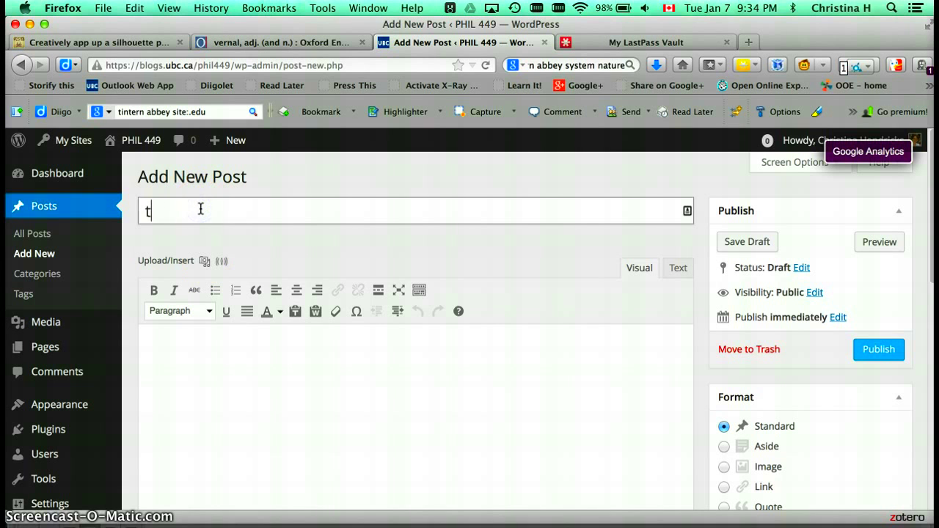
# Write "blah blah blah" in the post body, followed by "and some more blah" in bold.
pyautogui.click(218, 358)
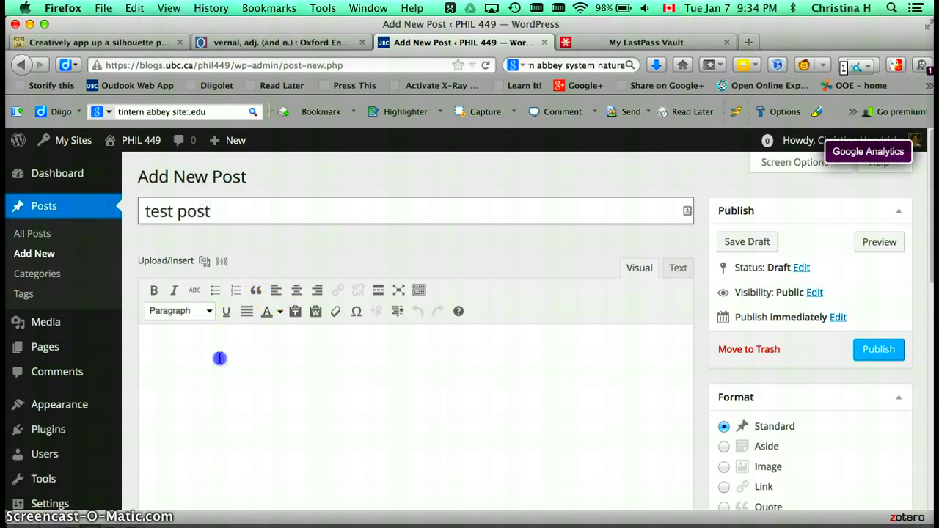
pyautogui.write('blah blah blah')
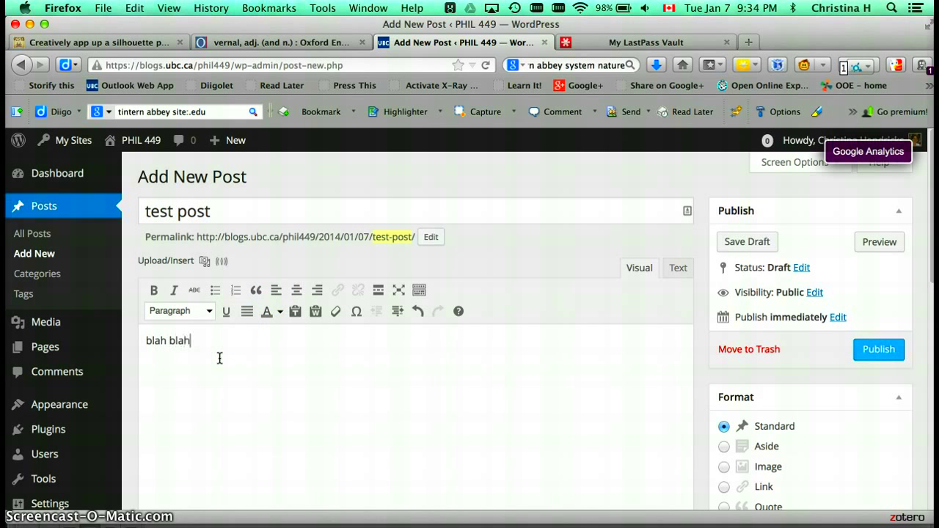
pyautogui.click(155, 292)
pyautogui.write('and some more blah')
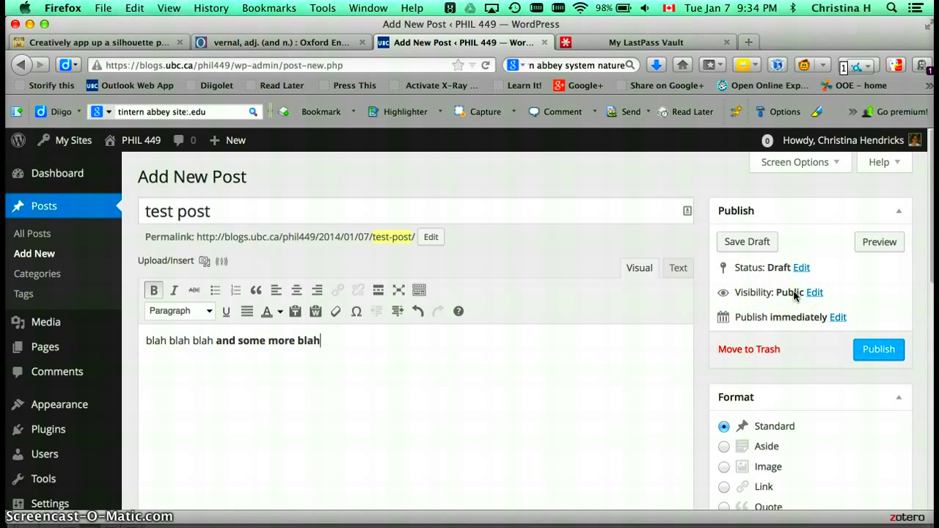
# Open the post's visibility settings to review the Public, Password protected and Private options.
pyautogui.click(815, 294)
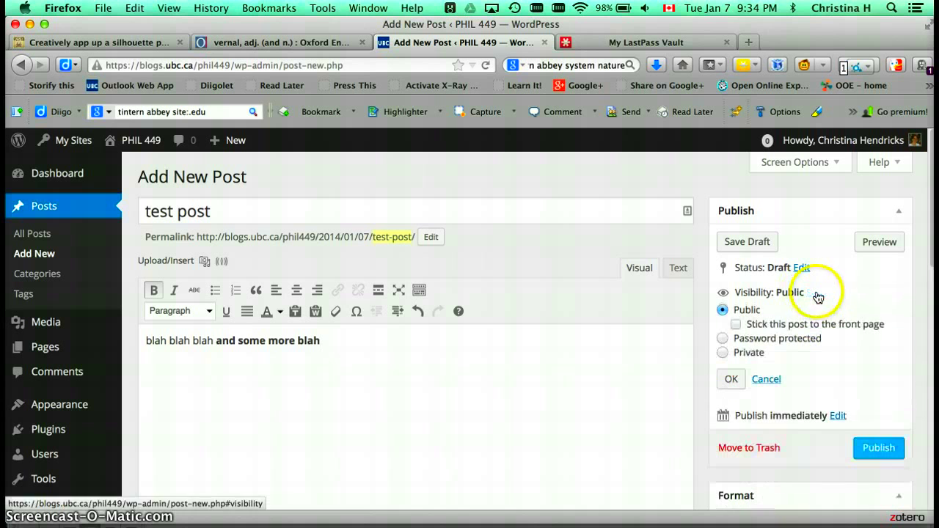
pyautogui.click(722, 352)
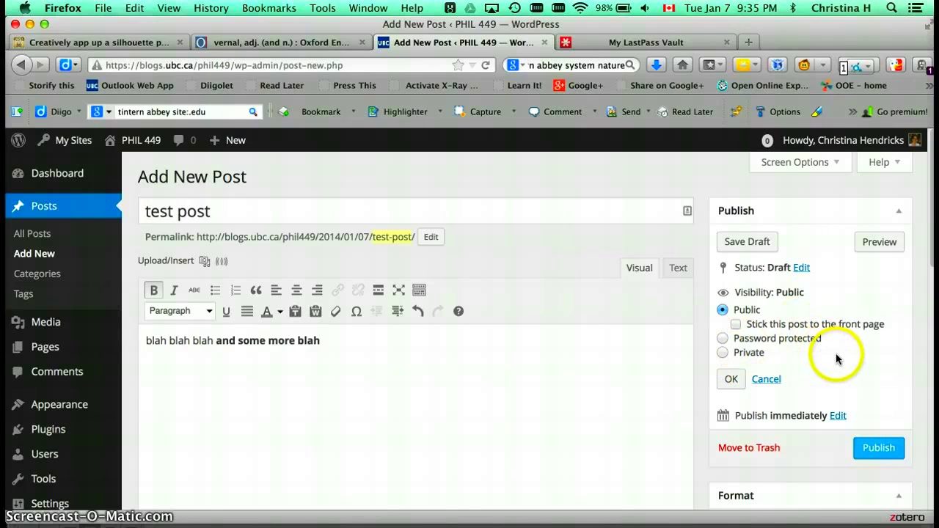
pyautogui.scroll(-2, 836, 353)
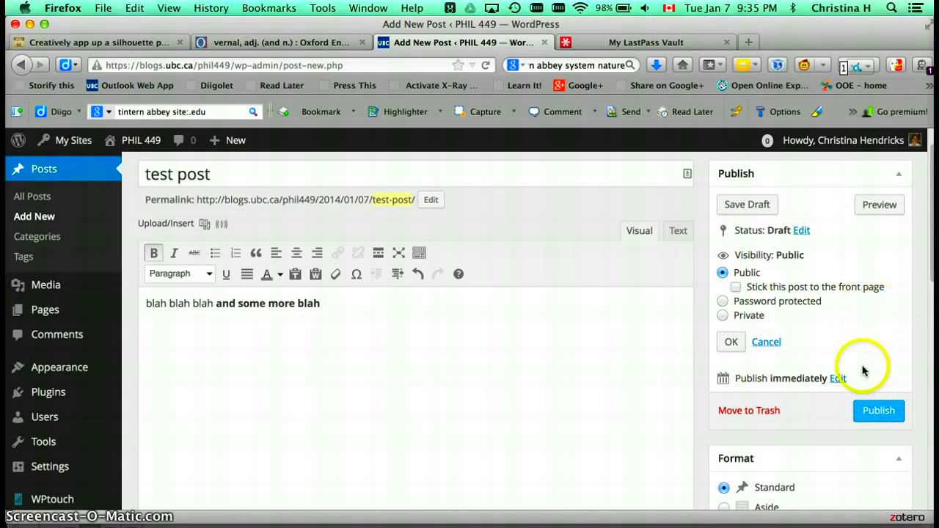
# Preview the draft post as it appears on the site and return to the post editor.
pyautogui.click(881, 207)
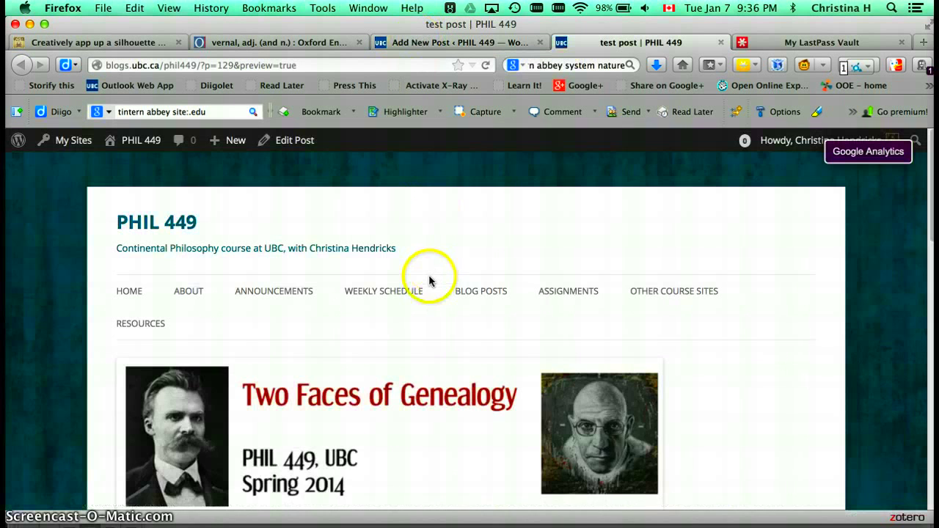
pyautogui.scroll(-10, 430, 279)
pyautogui.scroll(3, 430, 281)
pyautogui.scroll(10, 430, 281)
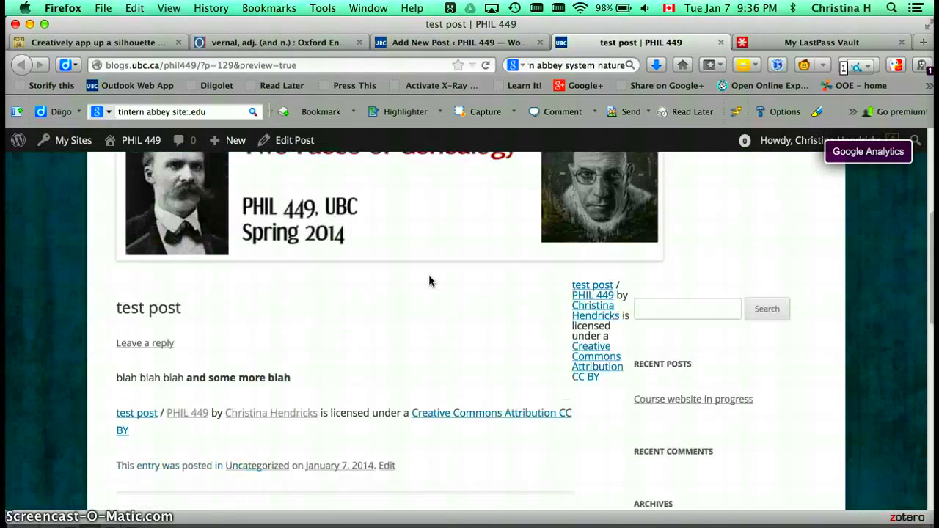
pyautogui.click(462, 42)
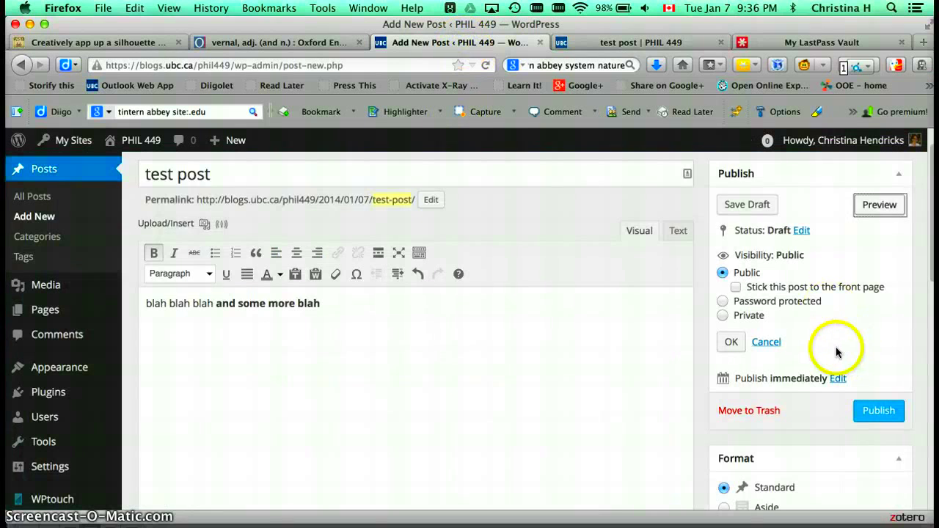
# Assign the post to the Nietzsche category.
pyautogui.scroll(-5, 835, 351)
pyautogui.scroll(-5, 835, 347)
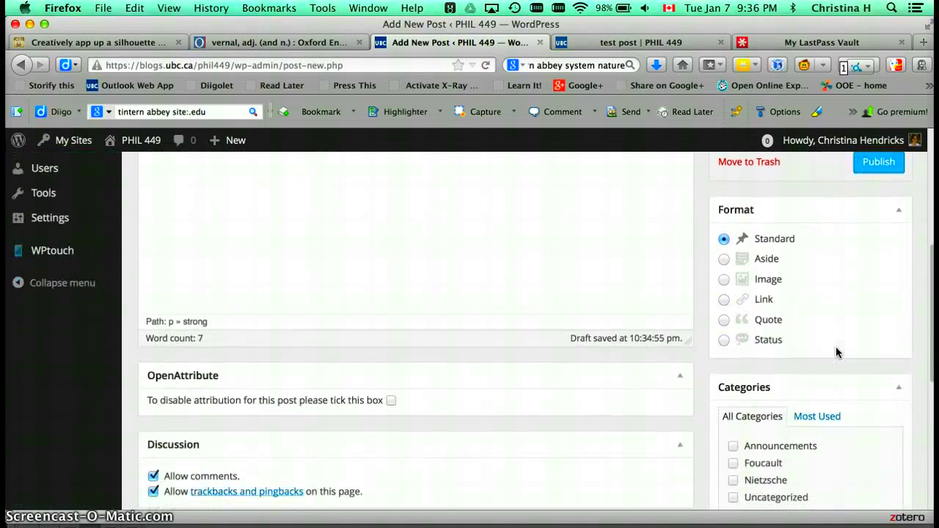
pyautogui.scroll(-3, 836, 347)
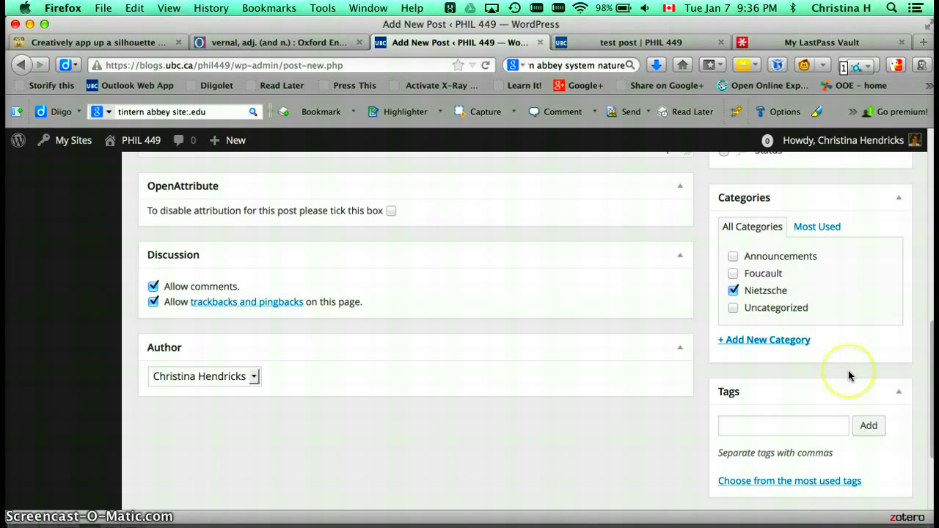
# Examine the tag entry options and look back over the remaining post settings.
pyautogui.scroll(-2, 816, 376)
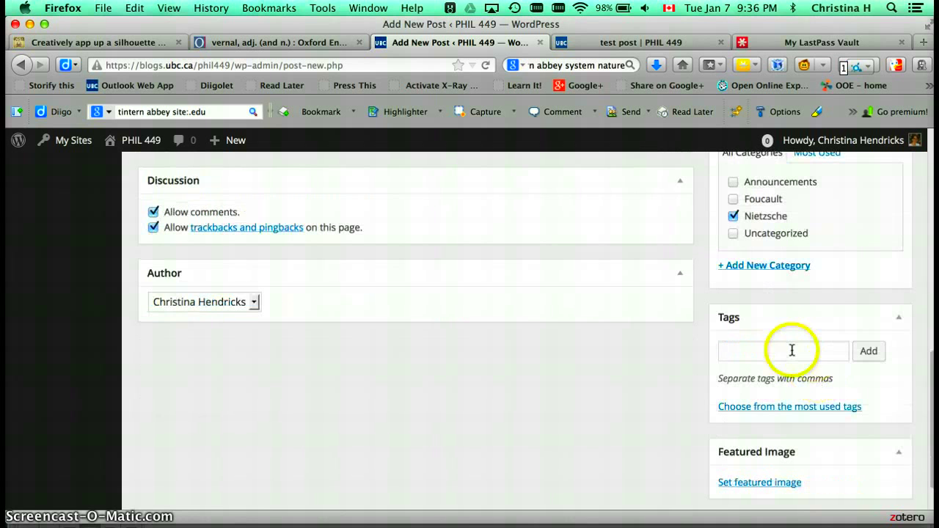
pyautogui.click(748, 354)
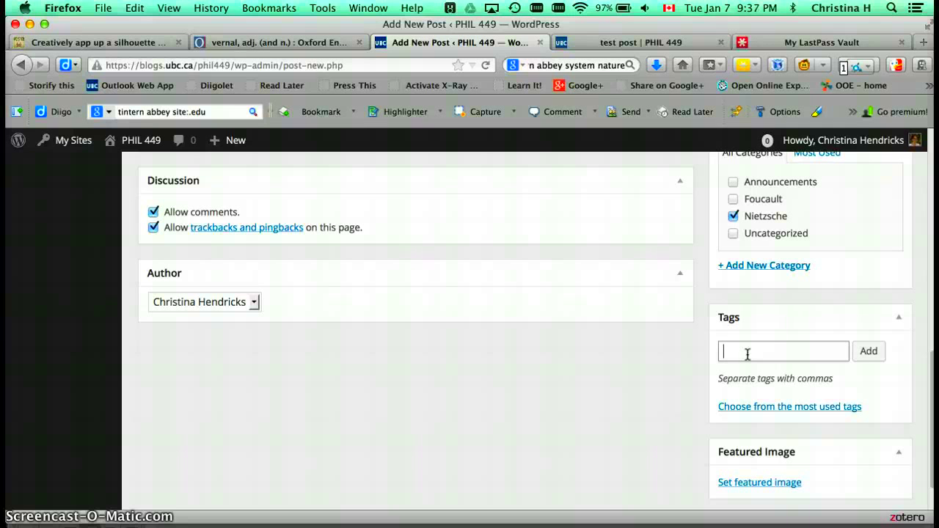
pyautogui.scroll(-1, 747, 353)
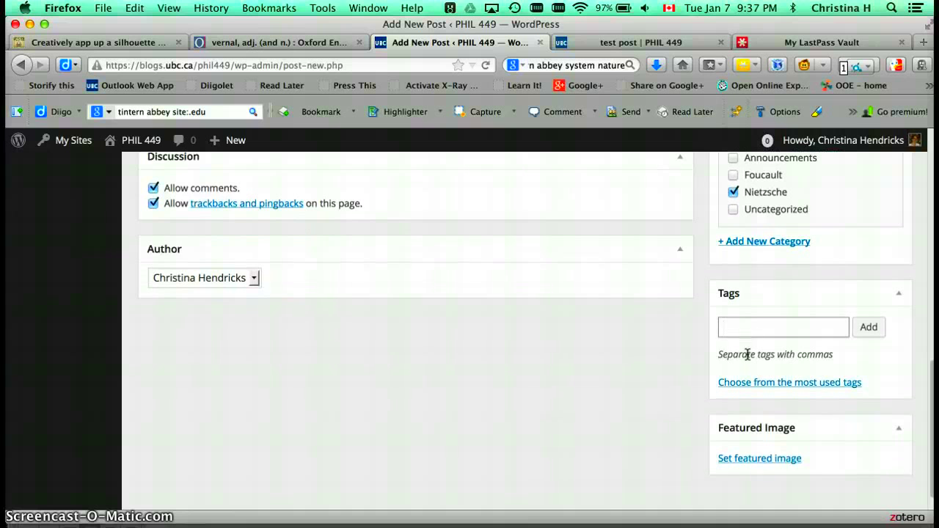
pyautogui.scroll(7, 747, 353)
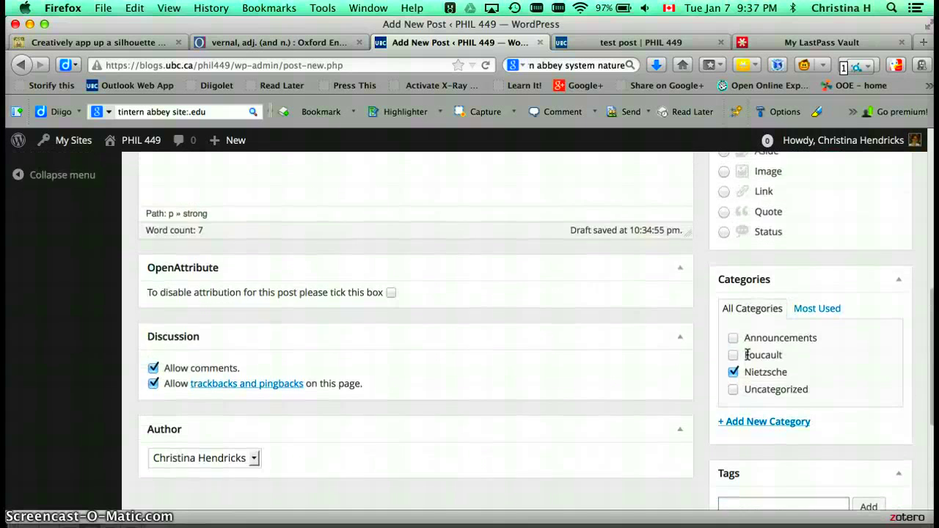
pyautogui.scroll(13, 747, 355)
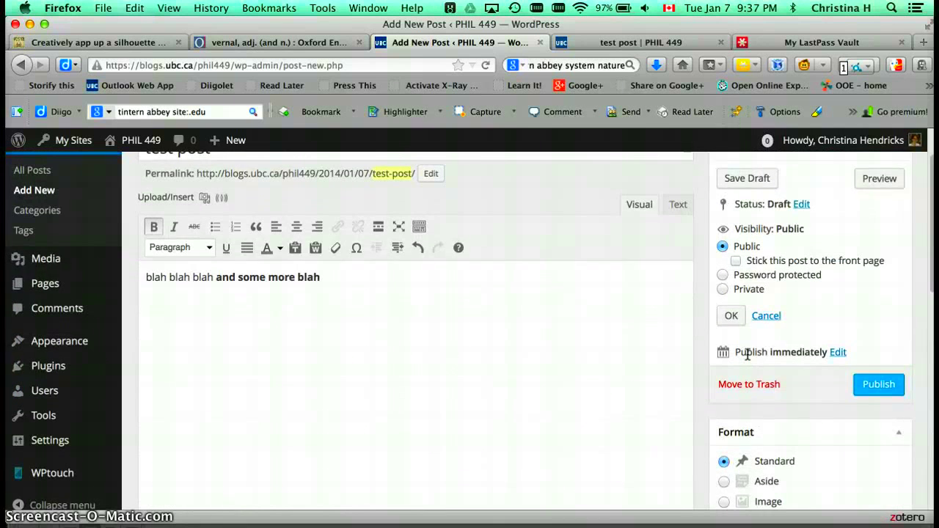
pyautogui.scroll(2, 747, 353)
pyautogui.scroll(-20, 747, 354)
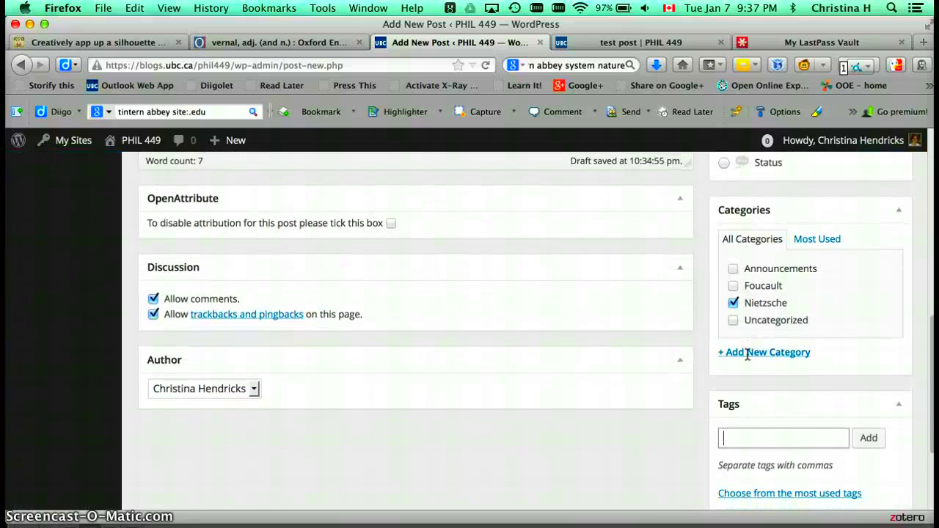
# Replace the post's Nietzsche category with Uncategorized and publish the post.
pyautogui.click(733, 303)
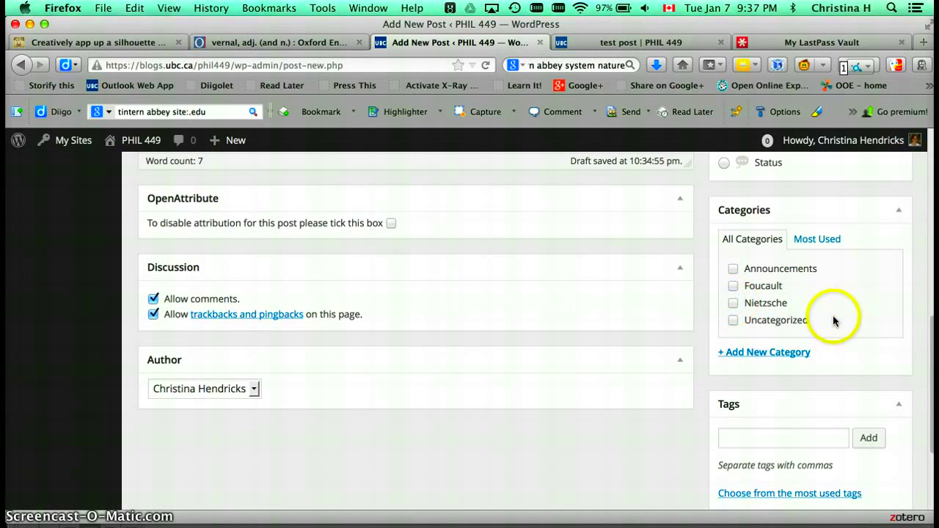
pyautogui.click(733, 320)
pyautogui.scroll(3, 816, 316)
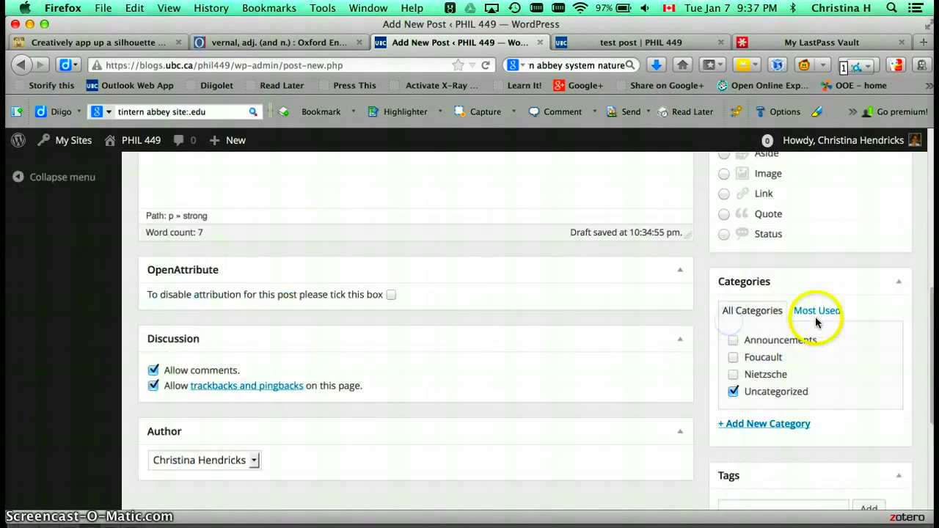
pyautogui.scroll(10, 815, 317)
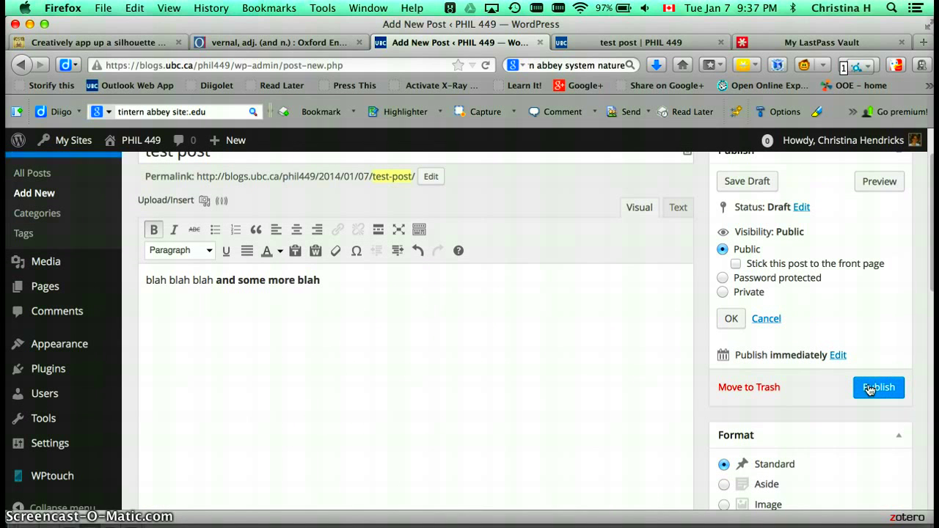
pyautogui.click(870, 389)
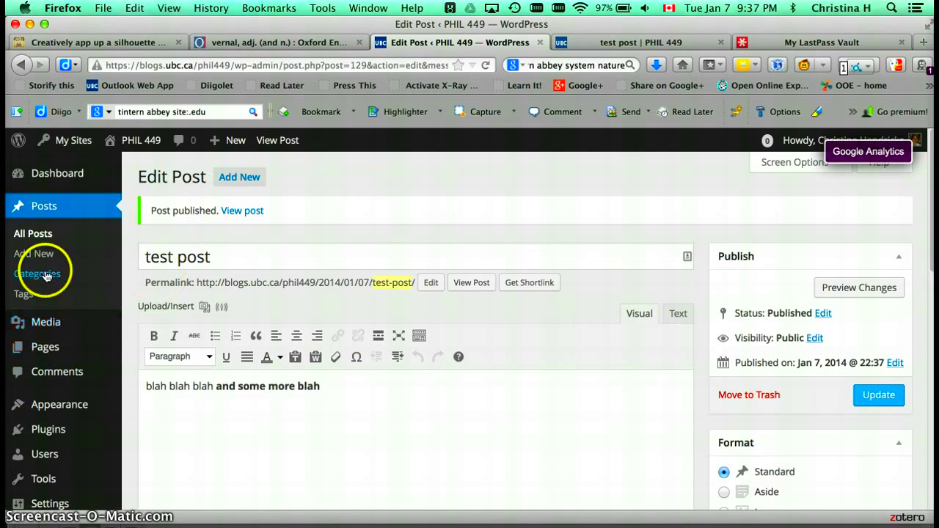
# Reopen the published test post for editing from the list of all posts.
pyautogui.click(42, 233)
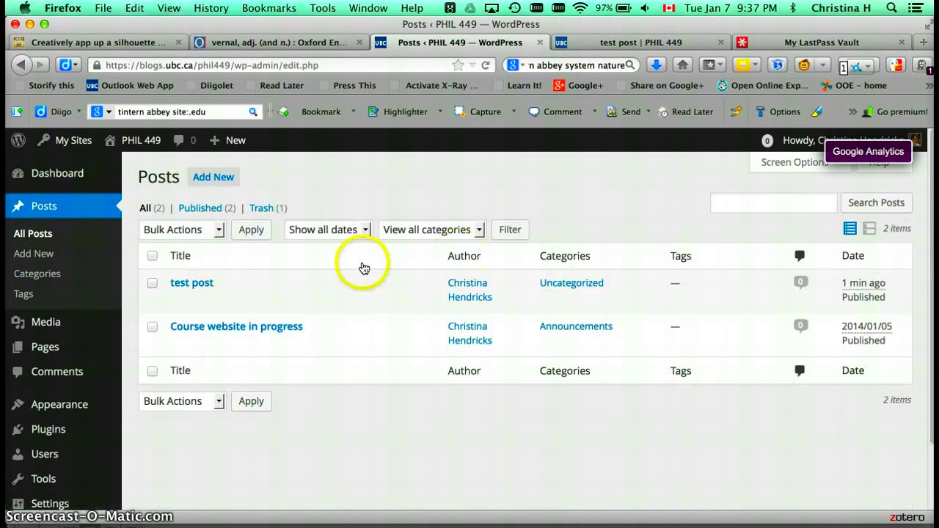
pyautogui.click(194, 286)
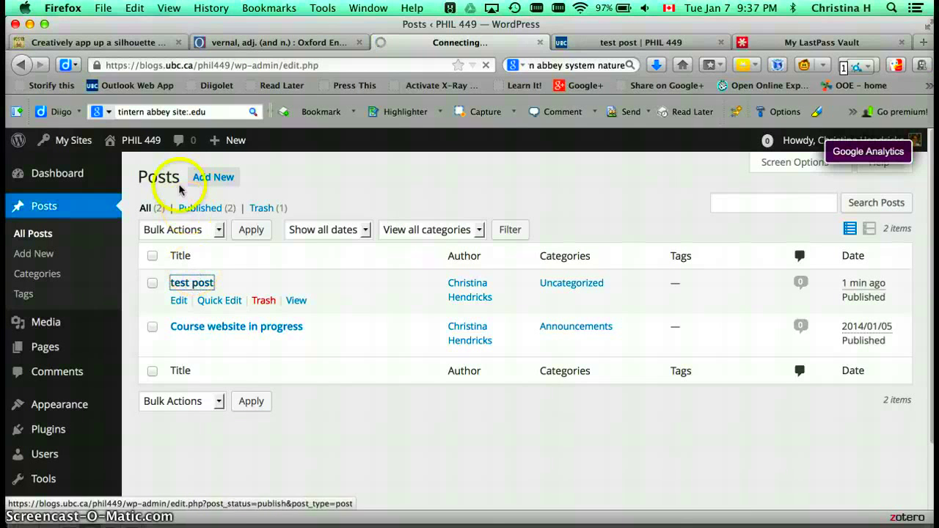
# Visit the public home page of the PHIL 449 site.
pyautogui.moveTo(136, 154)
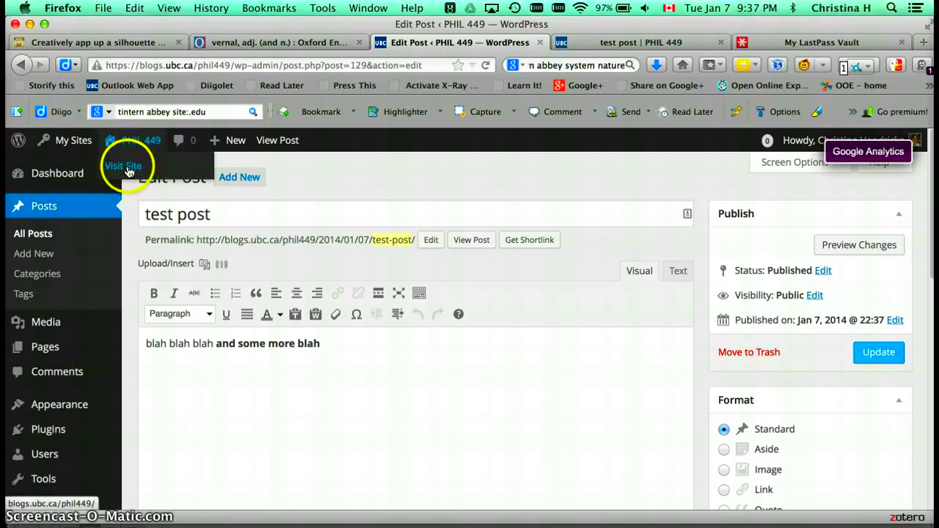
pyautogui.click(128, 168)
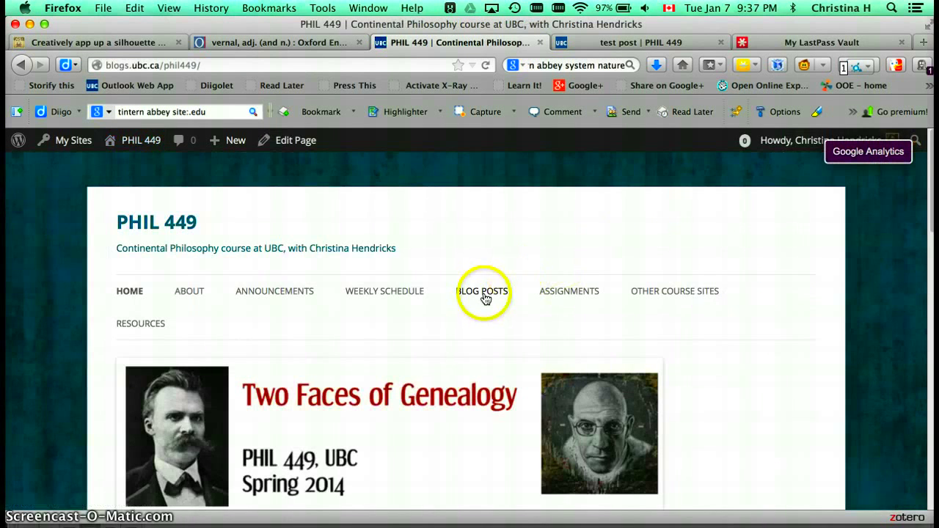
# Open the Blog Posts page of the PHIL 449 site.
pyautogui.scroll(-10, 449, 395)
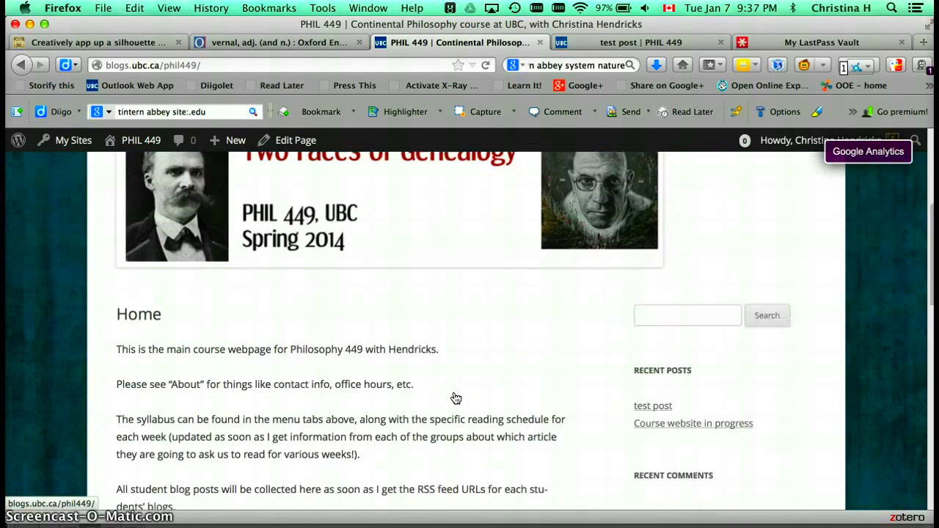
pyautogui.scroll(10, 456, 398)
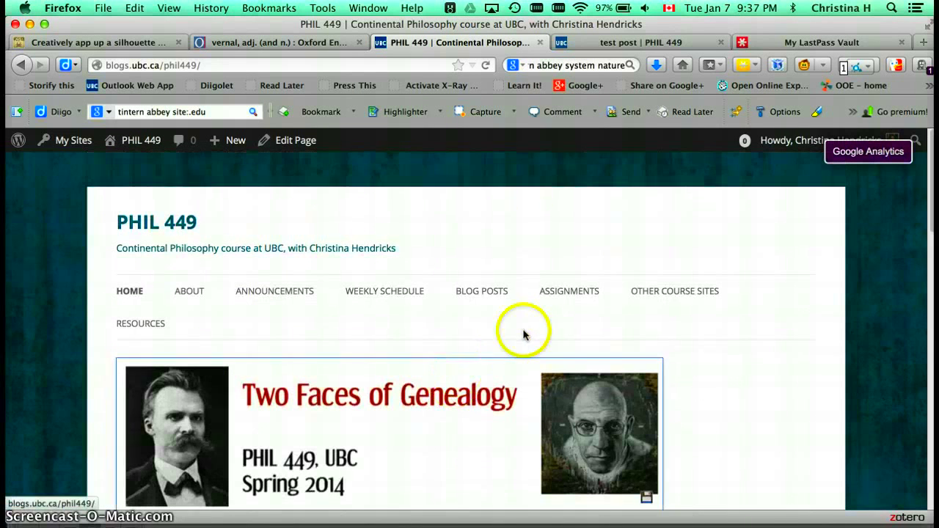
pyautogui.click(486, 302)
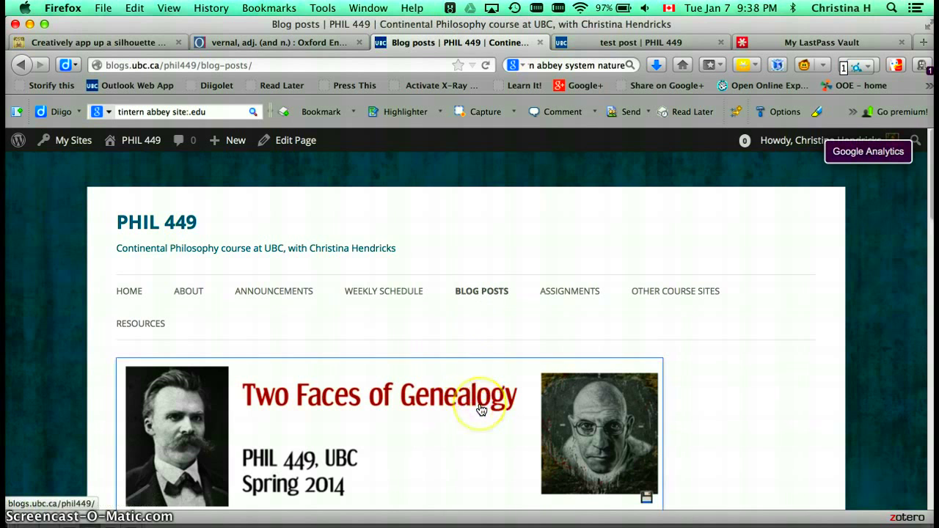
# Look through the published posts on the Blog Posts page, including the test post and its category line.
pyautogui.scroll(-8, 480, 410)
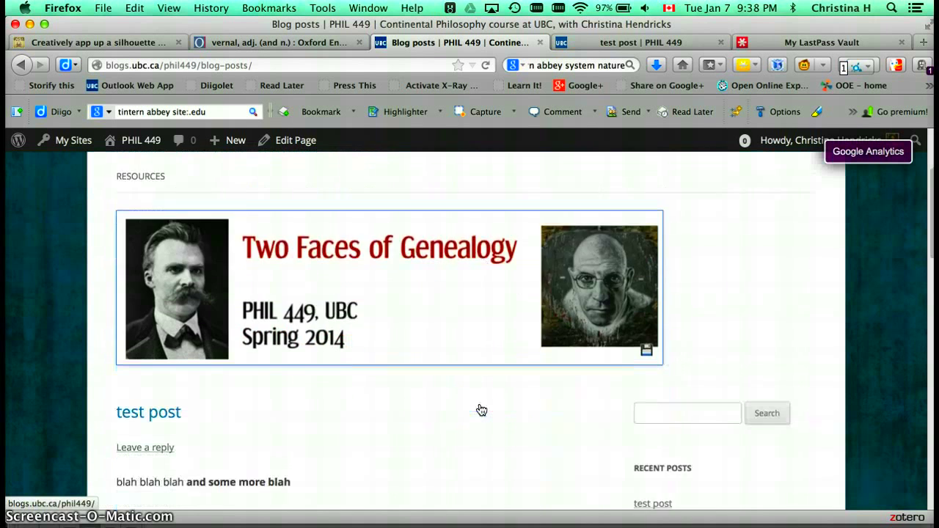
pyautogui.scroll(-10, 481, 409)
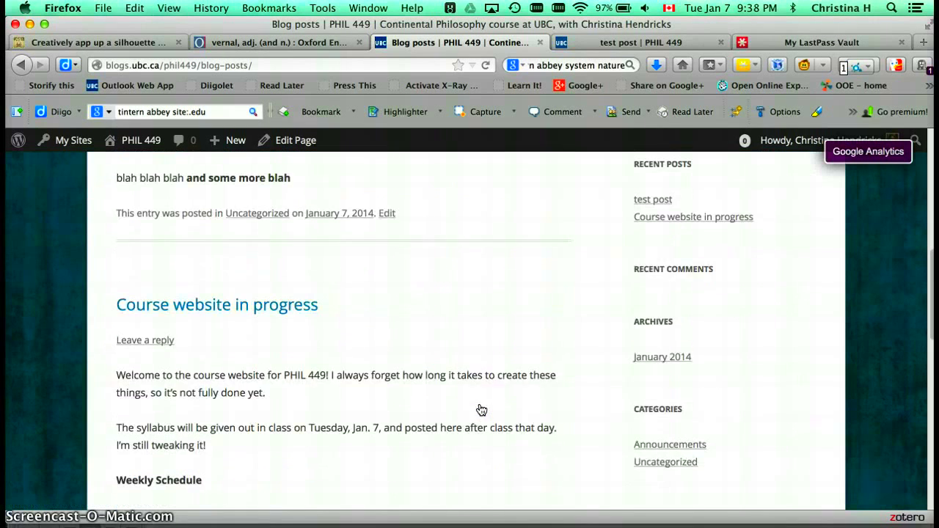
pyautogui.scroll(-4, 482, 410)
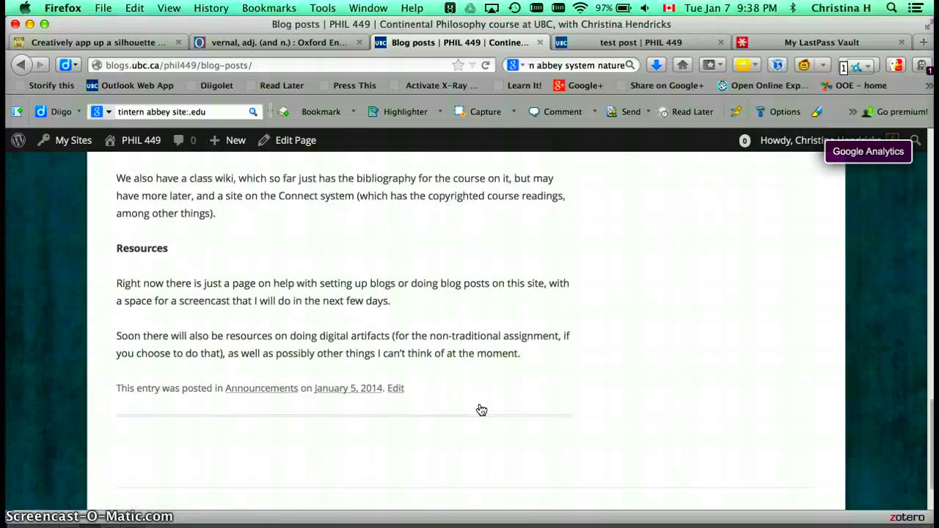
pyautogui.scroll(10, 481, 409)
pyautogui.scroll(6, 482, 409)
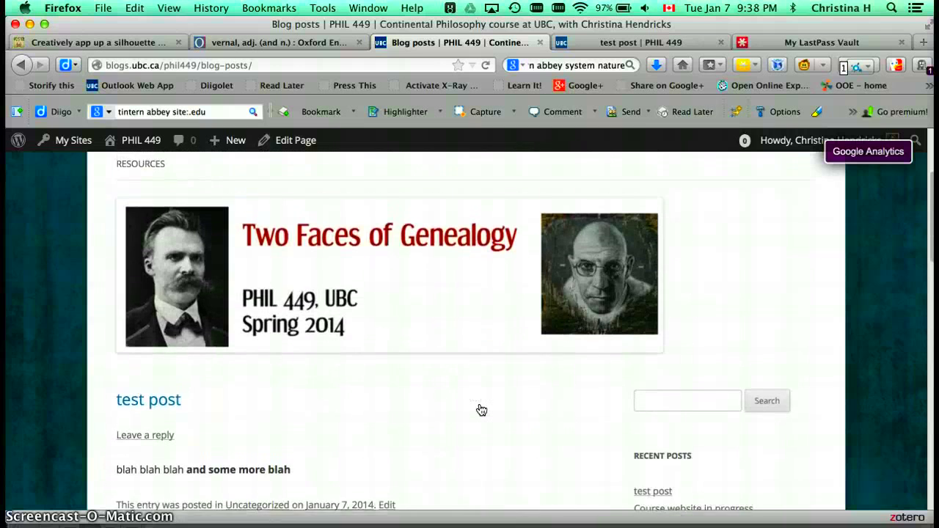
pyautogui.scroll(3, 481, 410)
pyautogui.scroll(-6, 481, 409)
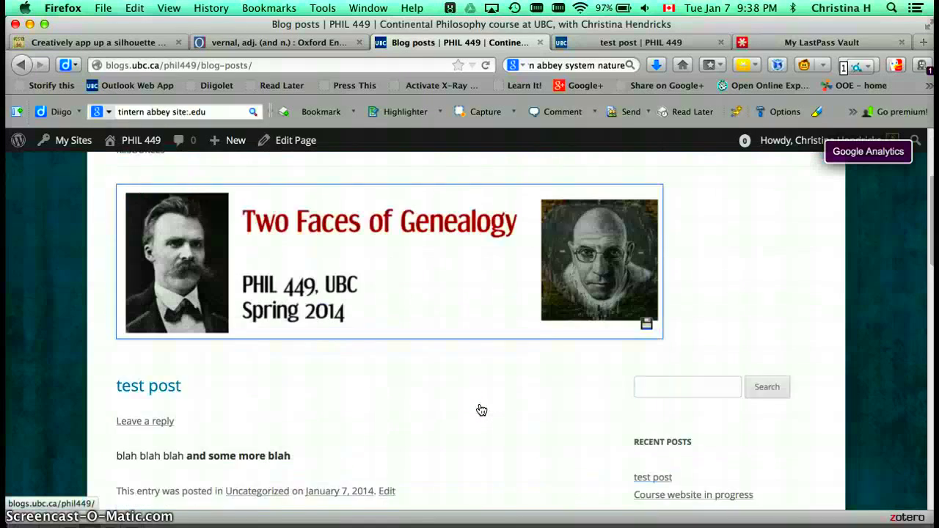
pyautogui.scroll(4, 481, 409)
pyautogui.scroll(3, 482, 409)
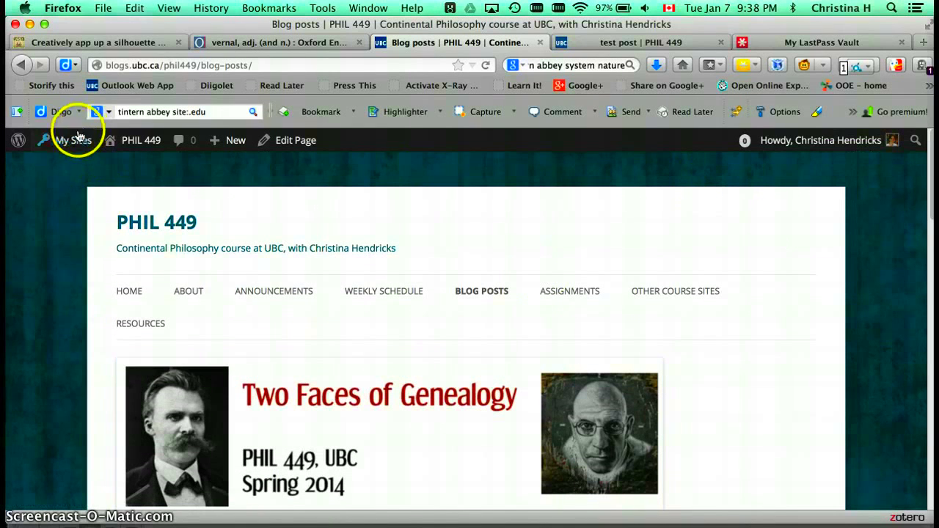
# Return to the administration dashboard of the PHIL 449 site.
pyautogui.moveTo(68, 147)
pyautogui.moveTo(169, 143)
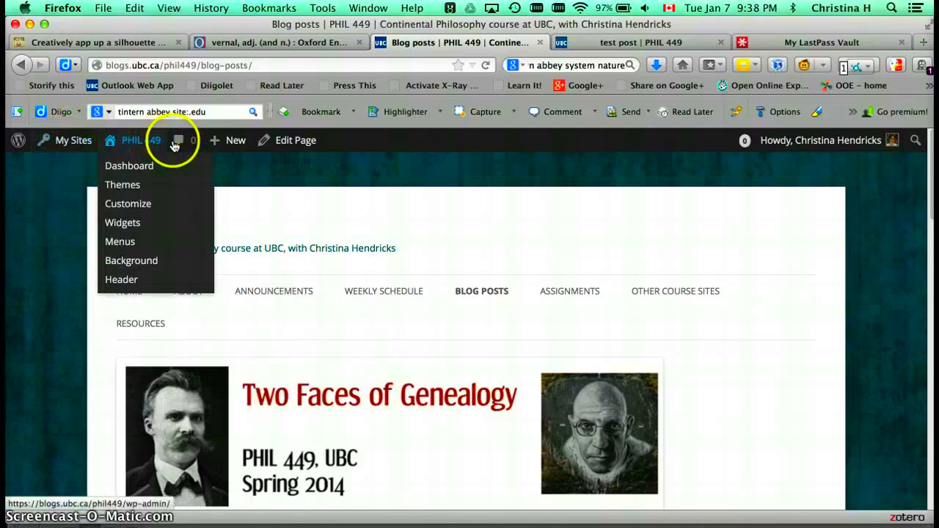
pyautogui.click(132, 164)
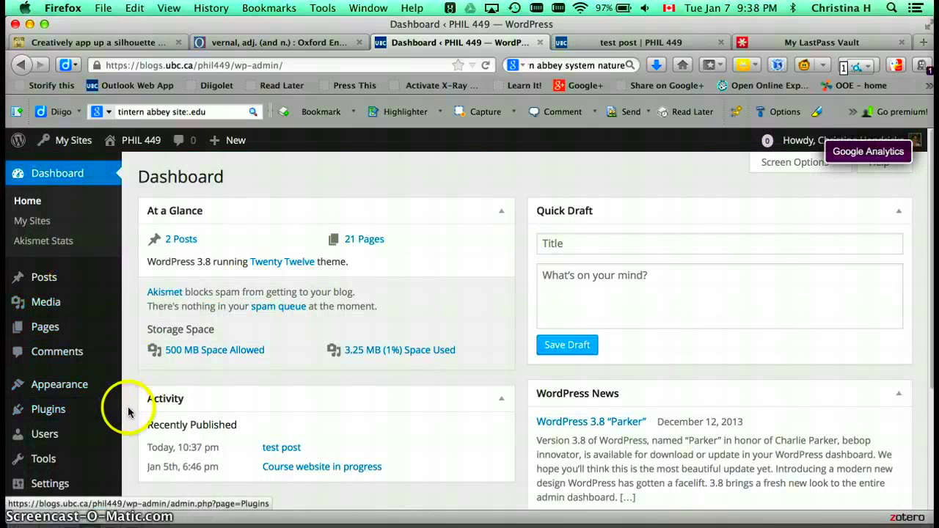
# Log out of the WordPress account from the PHIL 449 dashboard.
pyautogui.scroll(-1, 136, 420)
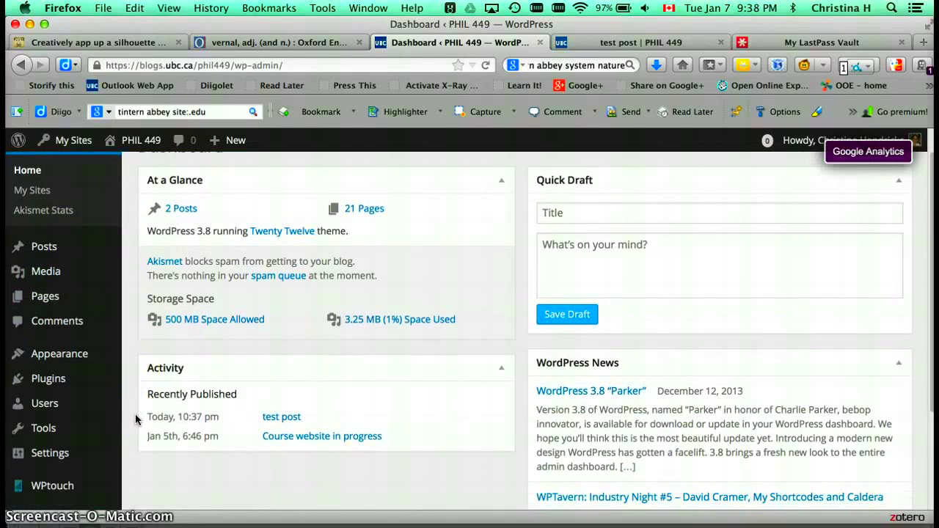
pyautogui.scroll(1, 136, 420)
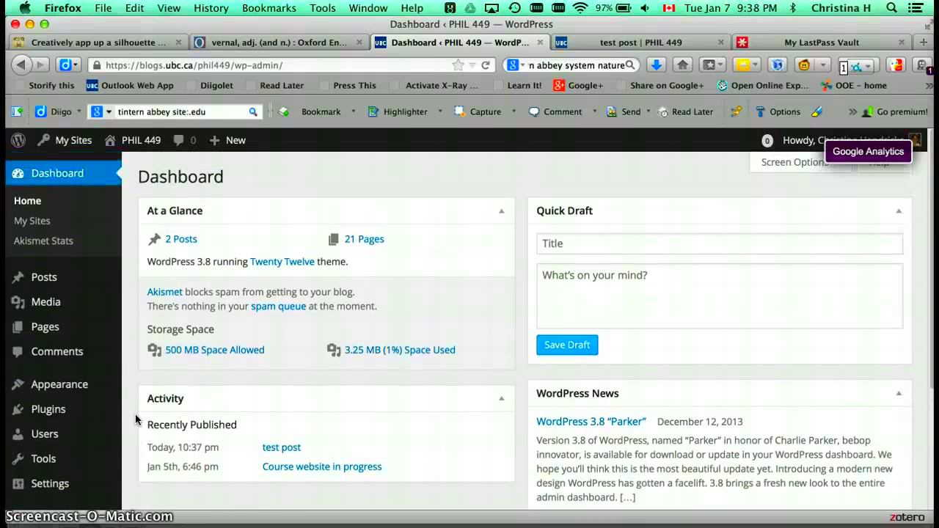
pyautogui.moveTo(787, 141)
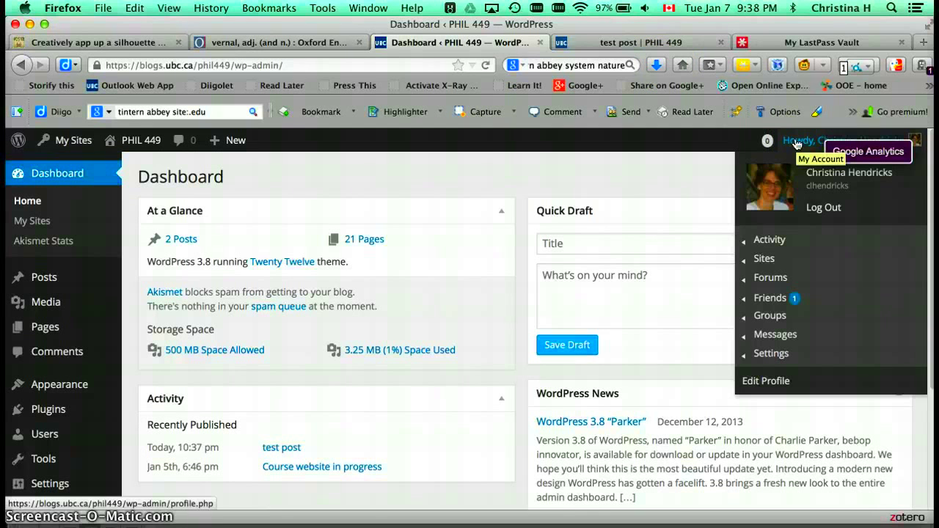
pyautogui.click(812, 211)
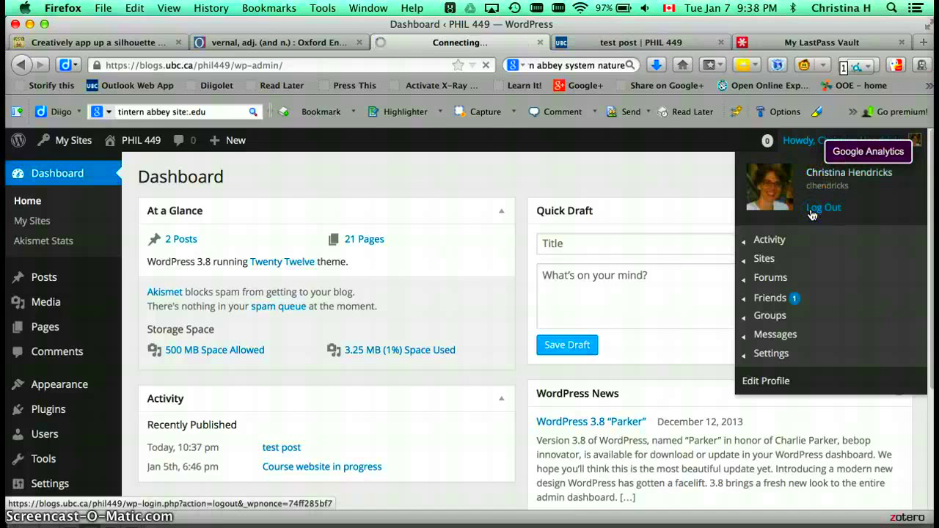